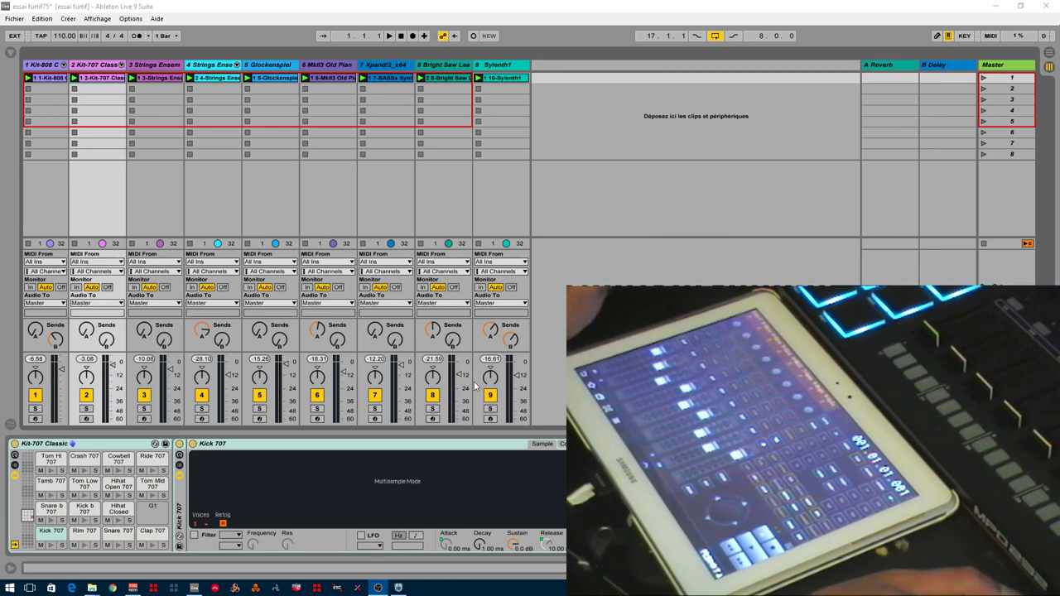
Switch to Chrome, search Google for touchdaw, and view the TouchDAW page on humatic.de before closing it.
{"action": "left_click", "coordinate": [114, 589]}
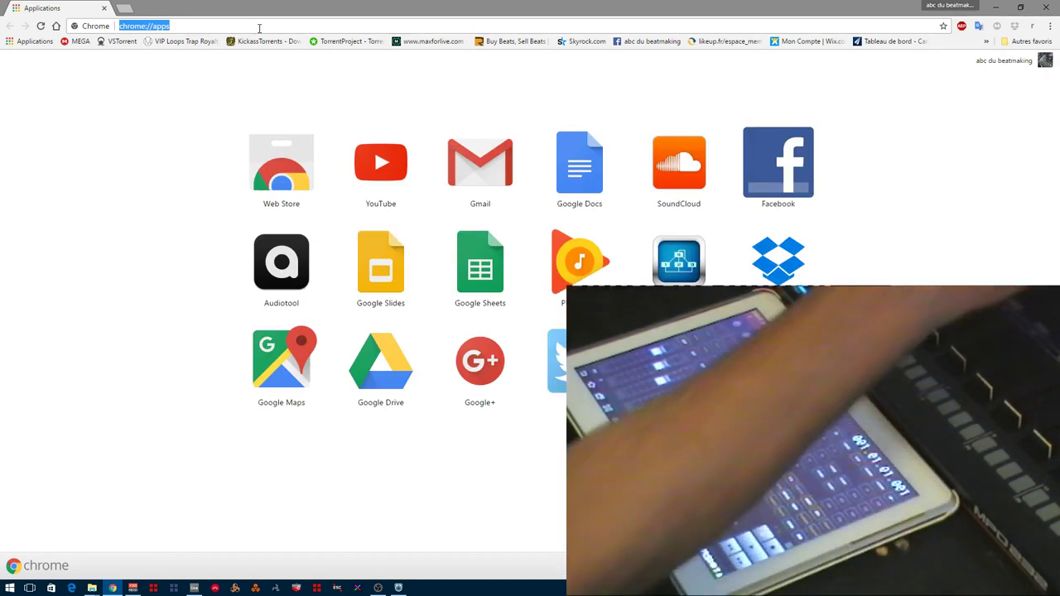
{"action": "type", "text": "torrentproject.se"}
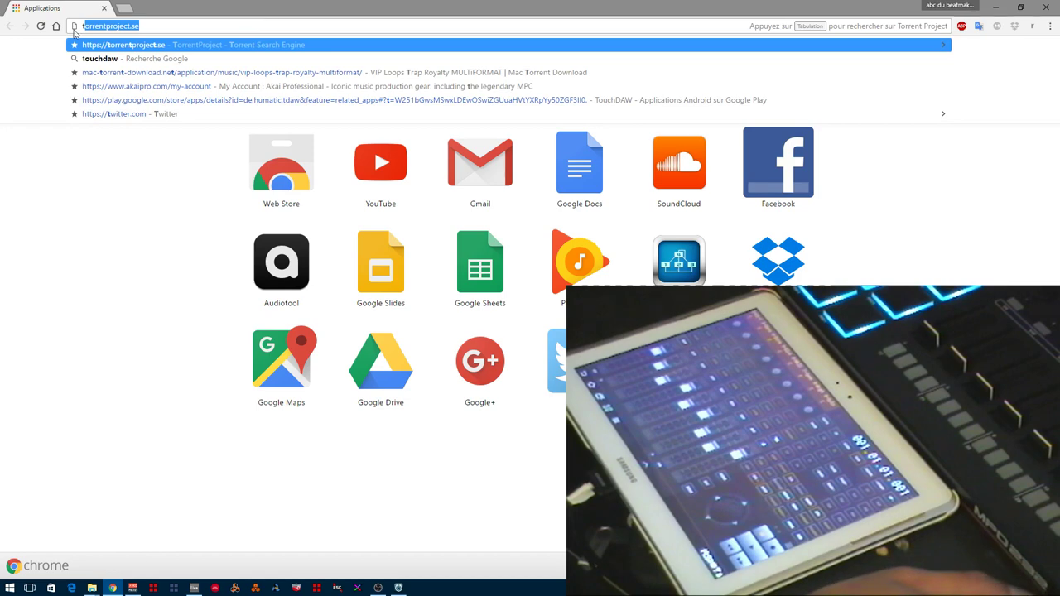
{"action": "left_click", "coordinate": [115, 59]}
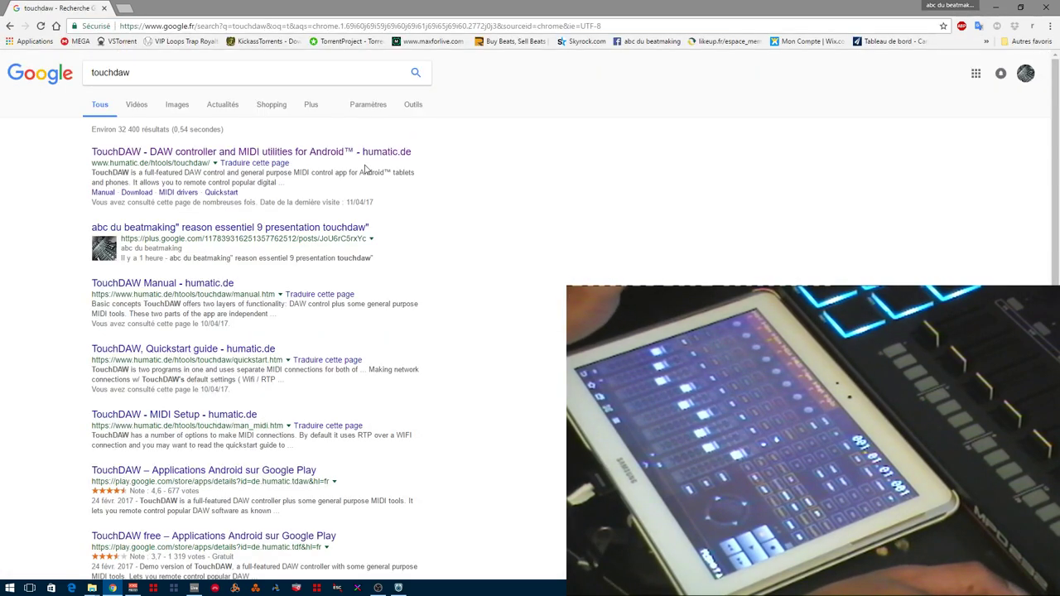
{"action": "left_click", "coordinate": [289, 154]}
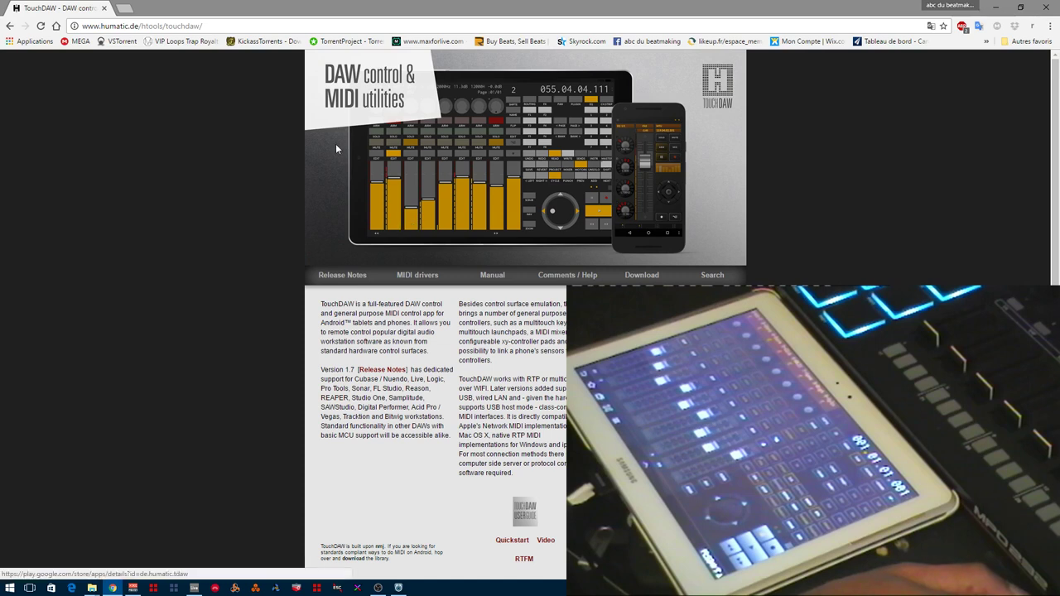
{"action": "left_click", "coordinate": [104, 8]}
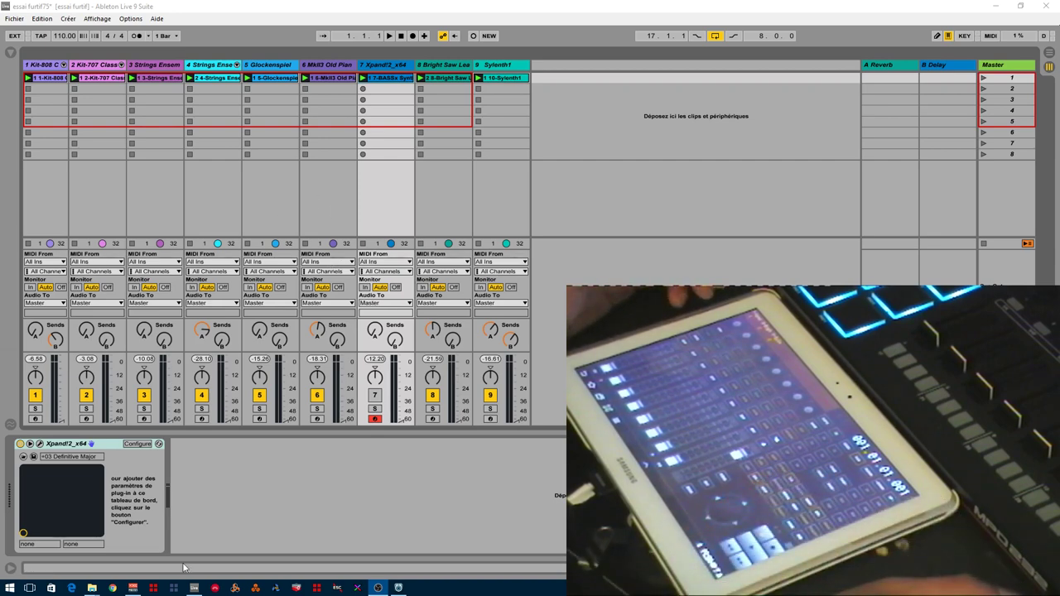
Open the plug-in interface of the Xpand!2_x64 device.
{"action": "left_click", "coordinate": [39, 445]}
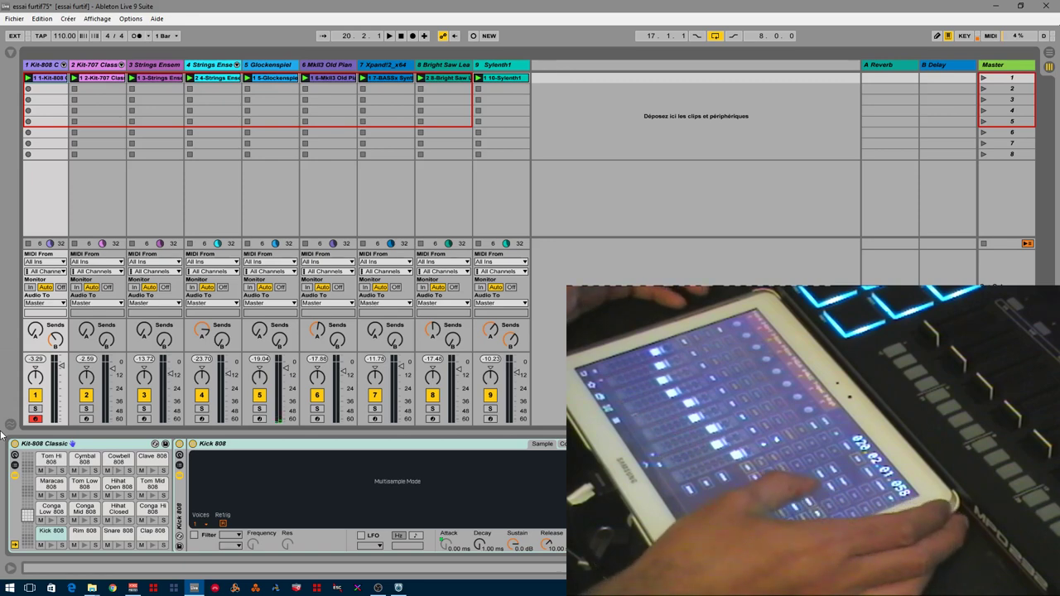
Alternate twice between the Arrangement View and the Session View, ending in the Session View.
{"action": "key", "text": "Tab"}
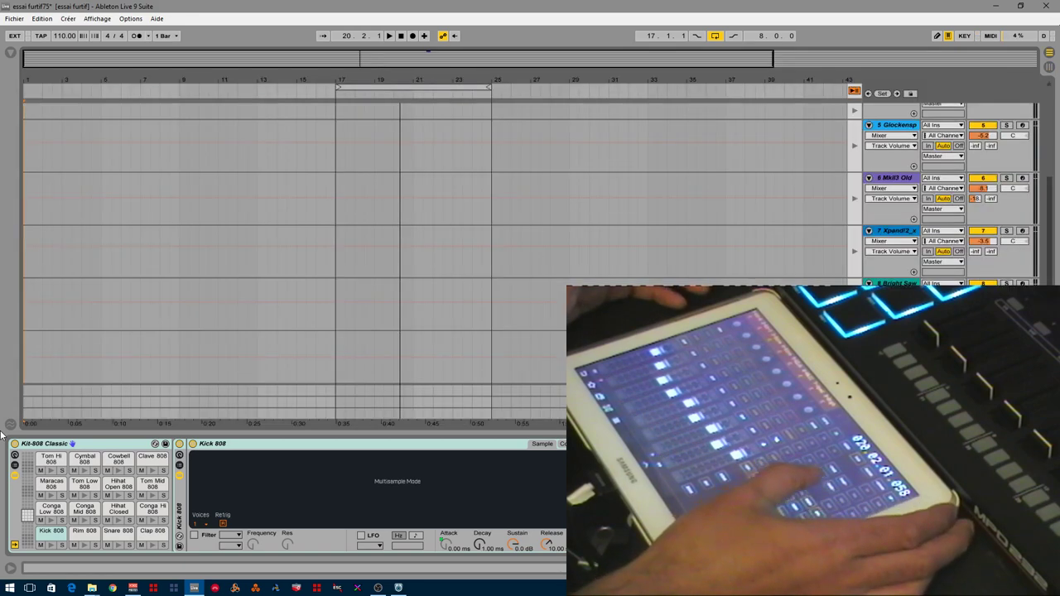
{"action": "key", "text": "Tab"}
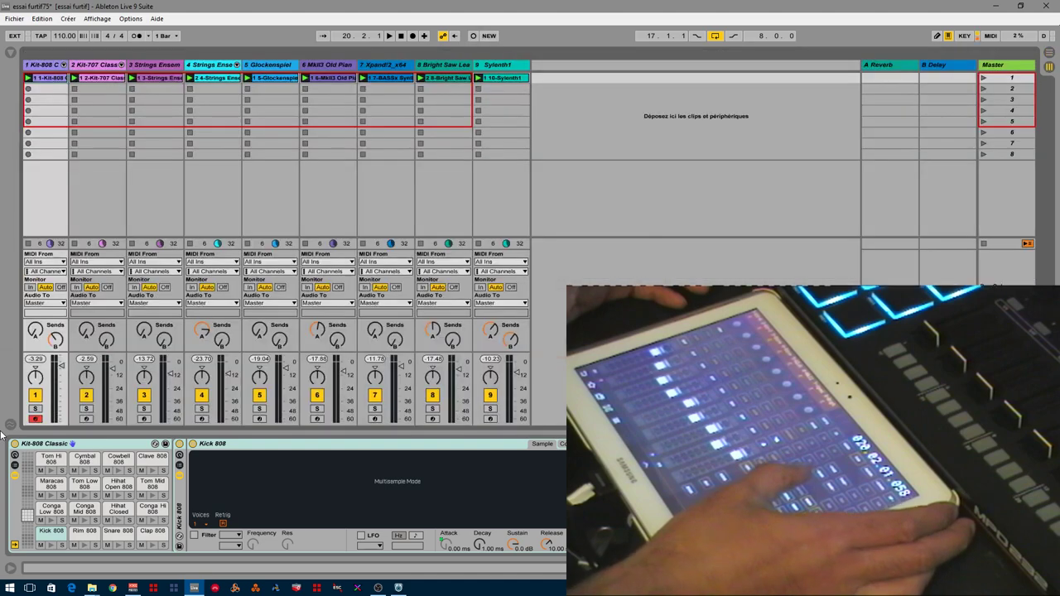
{"action": "key", "text": "Tab"}
{"action": "key", "text": "Tab"}
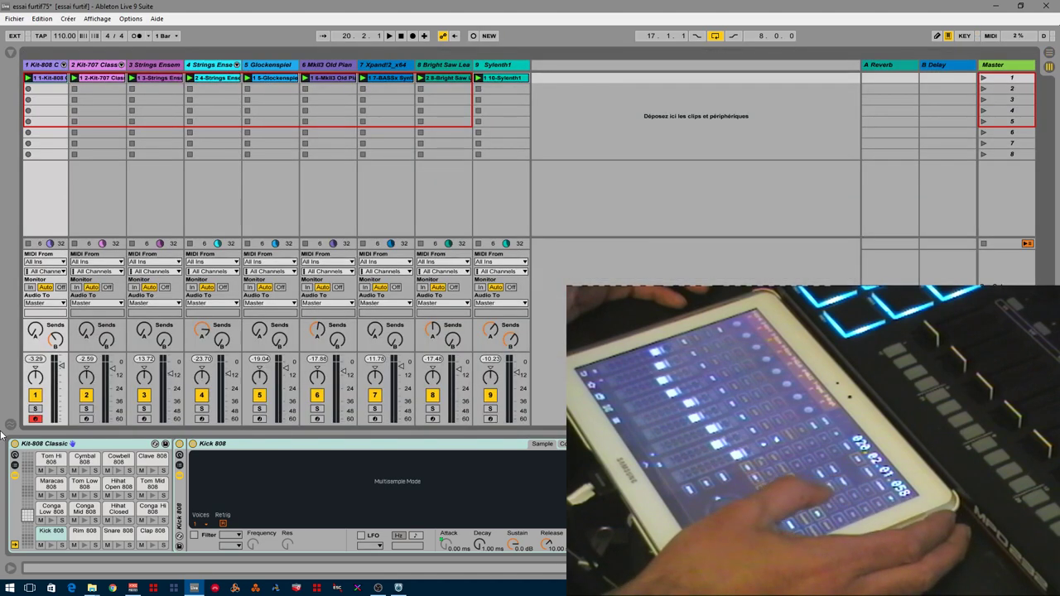
Show and hide the browser, and flip to the Arrangement View and back to the Session View.
{"action": "key", "text": "ctrl+alt+b"}
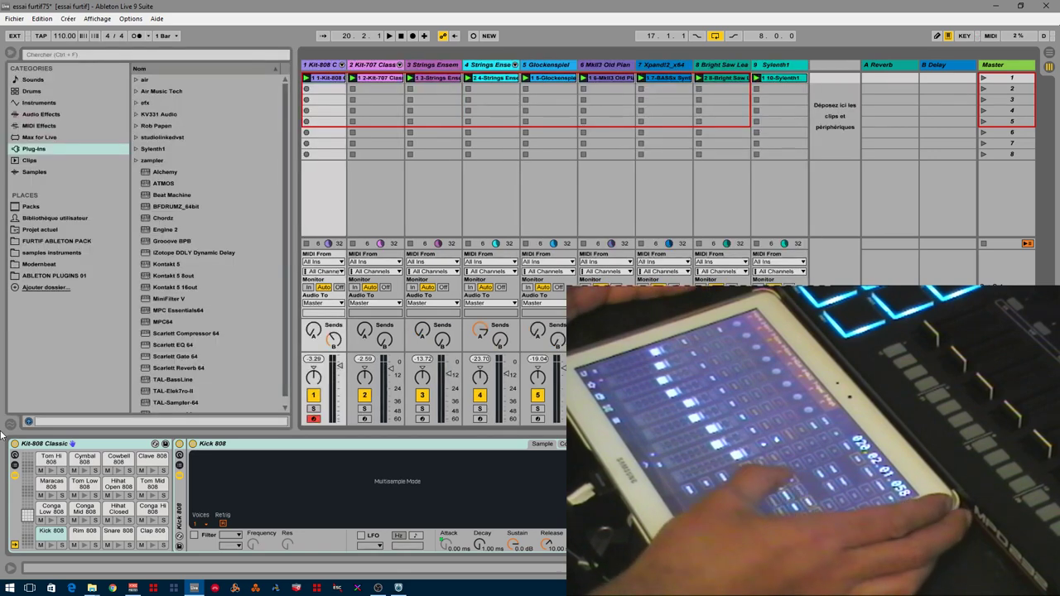
{"action": "key", "text": "ctrl+alt+b"}
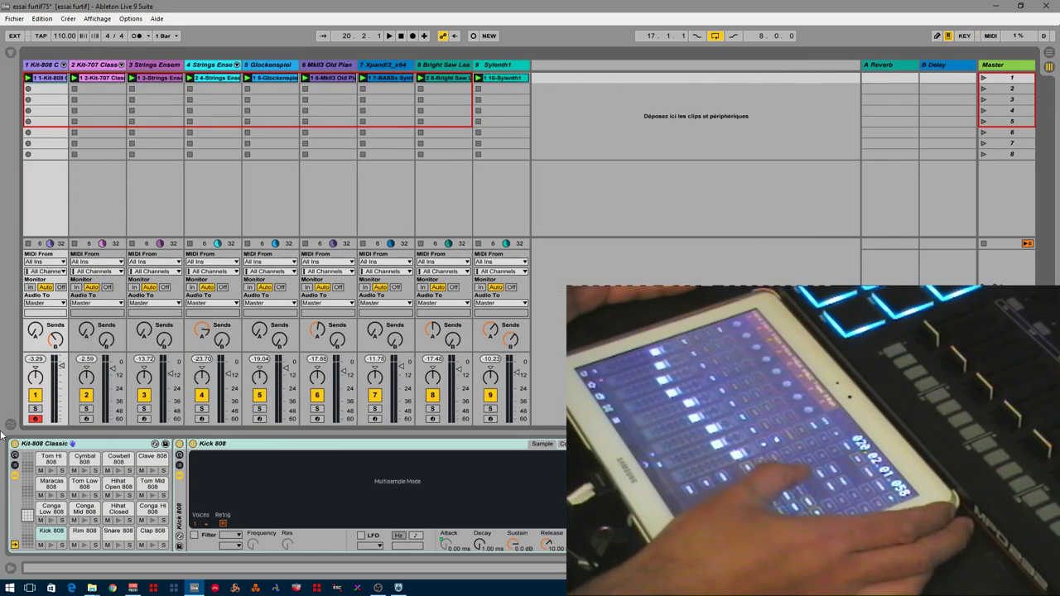
{"action": "key", "text": "Tab"}
{"action": "key", "text": "Tab"}
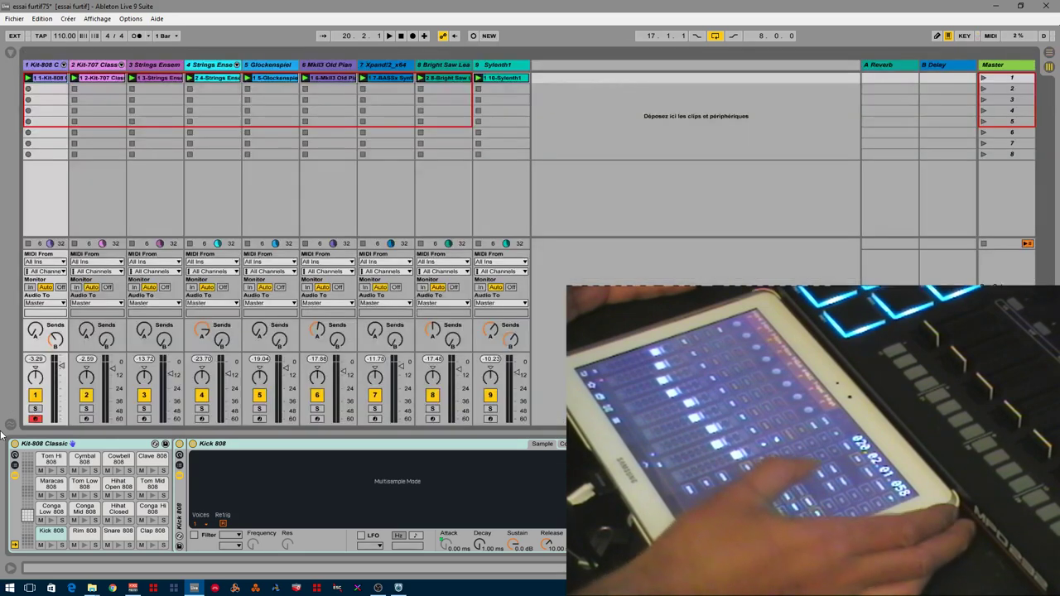
Hide and show the device detail view below the mixer several times.
{"action": "key", "text": "ctrl+alt+l"}
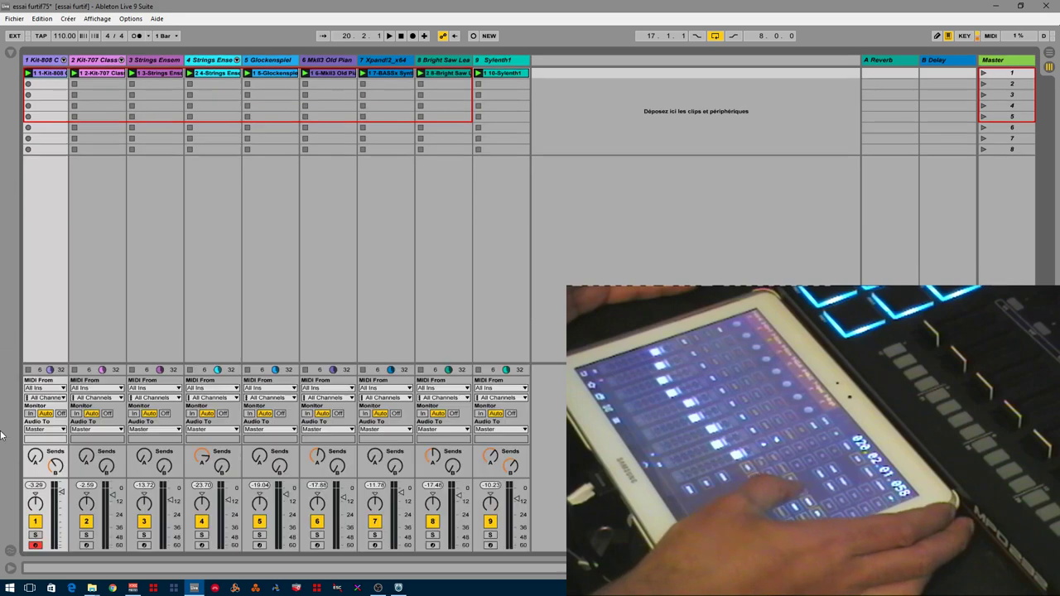
{"action": "key", "text": "ctrl+alt+l"}
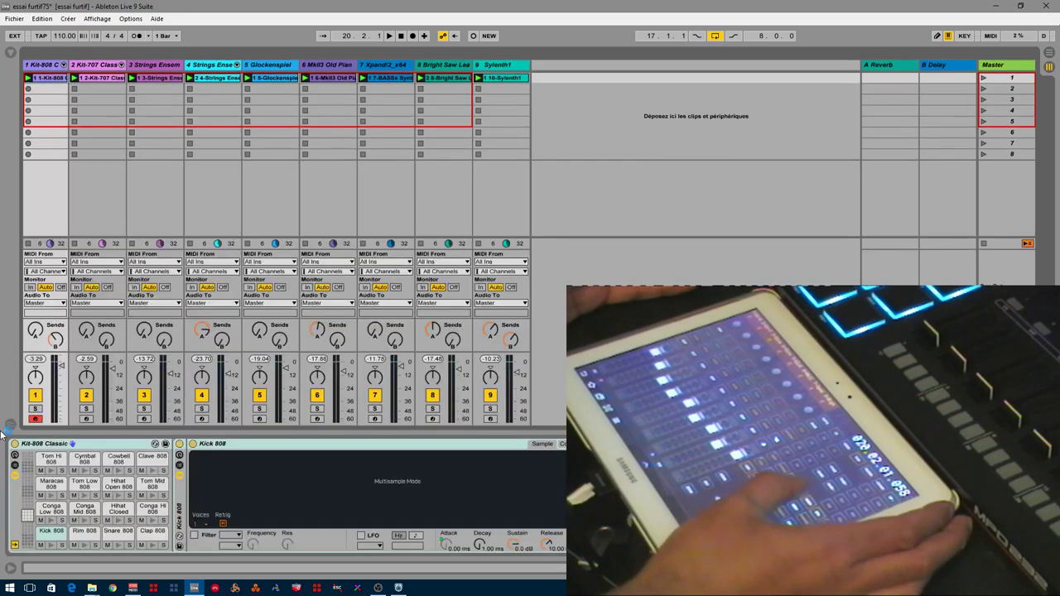
{"action": "key", "text": "ctrl+alt+l"}
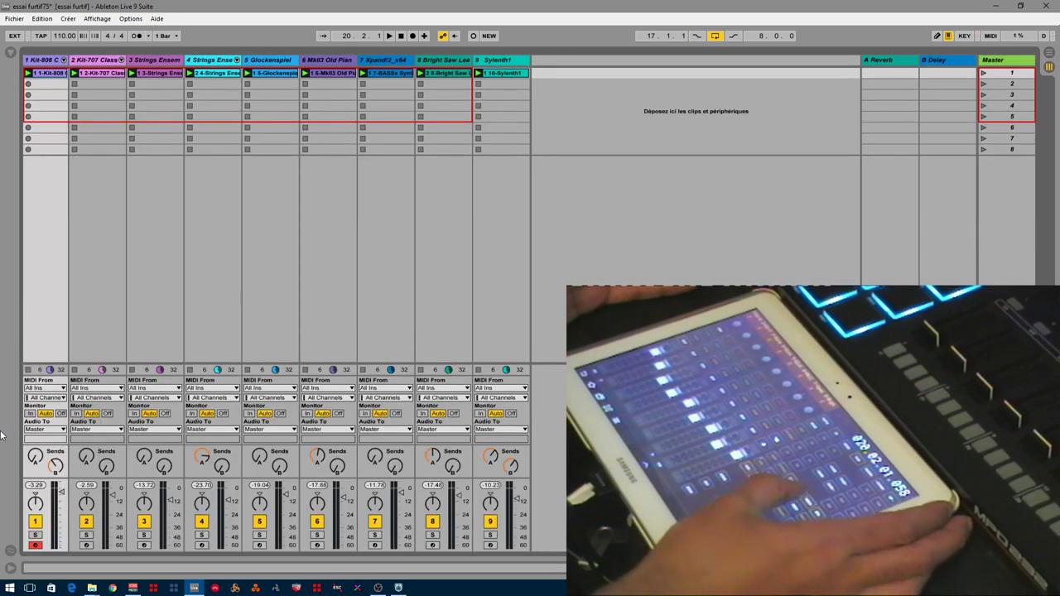
{"action": "key", "text": "ctrl+alt+l"}
{"action": "key", "text": "ctrl+alt+l"}
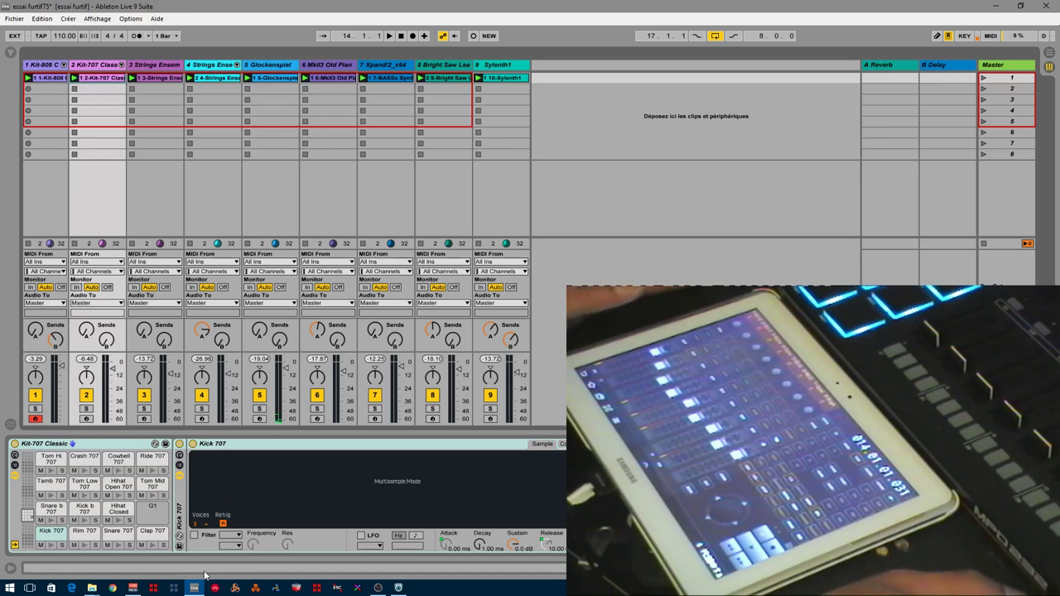
Switch to rtpMIDI to examine its session and participant setup, and return to Ableton Live on the Sylenth1 track.
{"action": "left_click", "coordinate": [398, 588]}
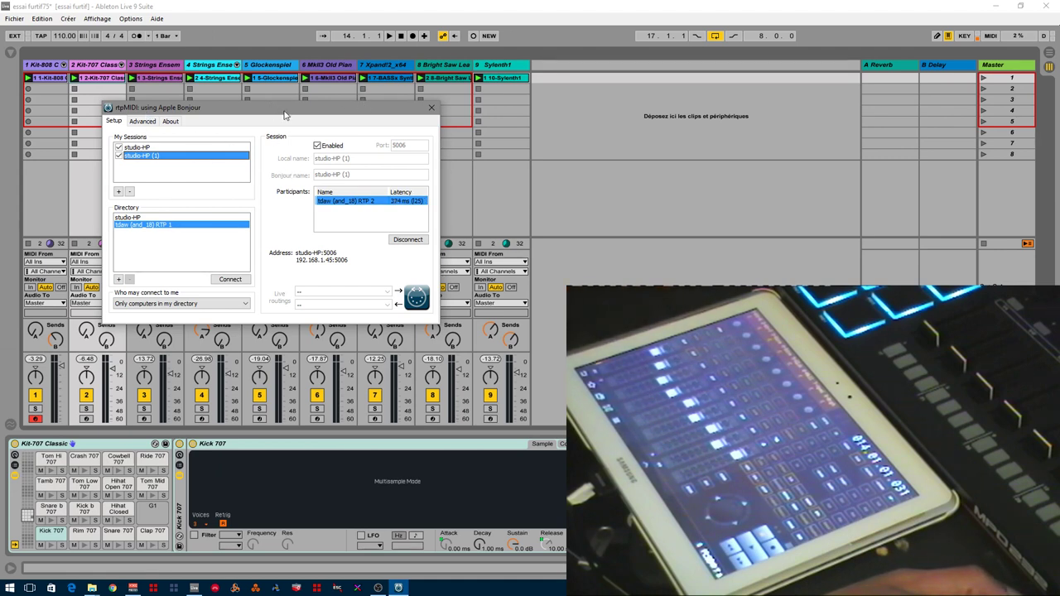
{"action": "left_click", "coordinate": [573, 104]}
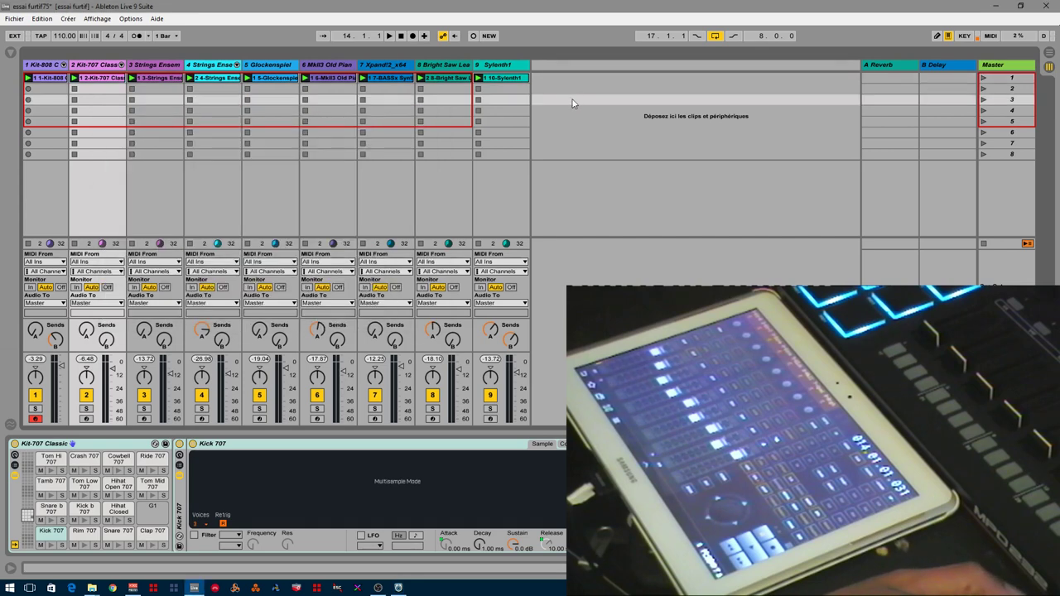
{"action": "left_click", "coordinate": [510, 88]}
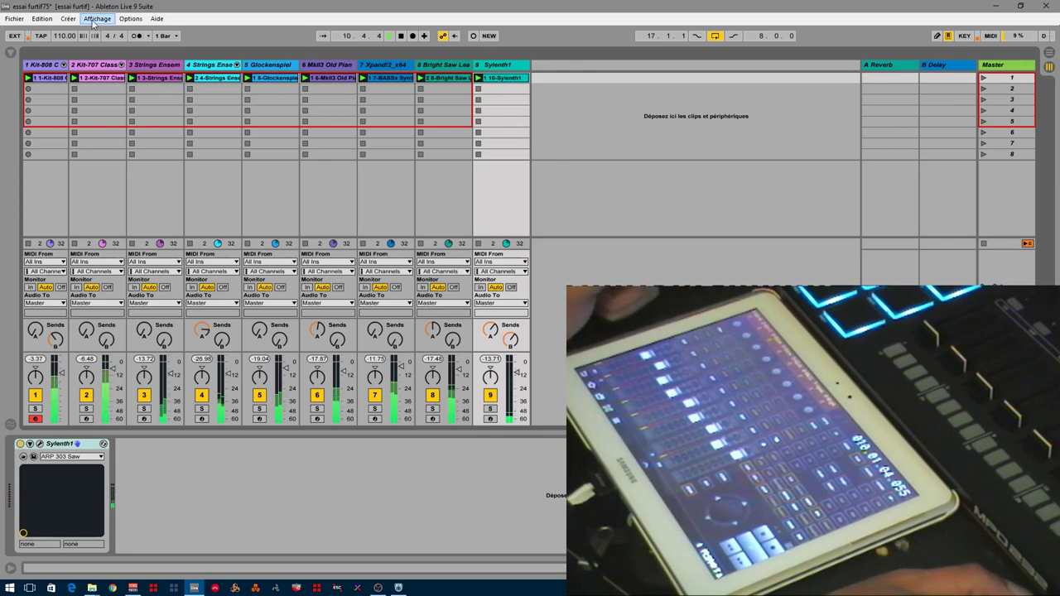
Open the Preferences with the Link MIDI settings.
{"action": "left_click", "coordinate": [92, 23]}
{"action": "mouse_move", "coordinate": [48, 22]}
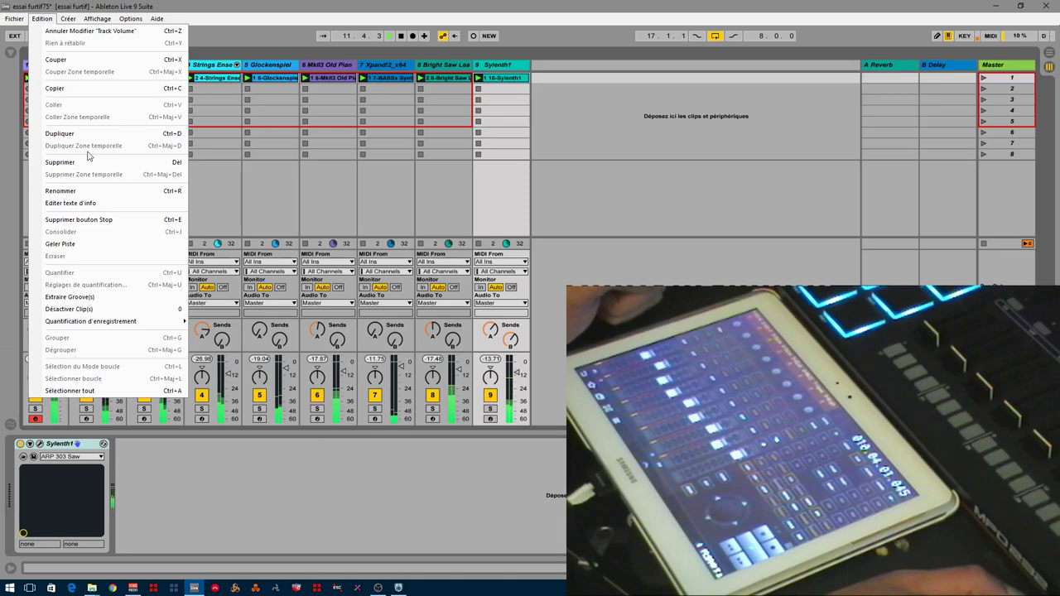
{"action": "mouse_move", "coordinate": [14, 18]}
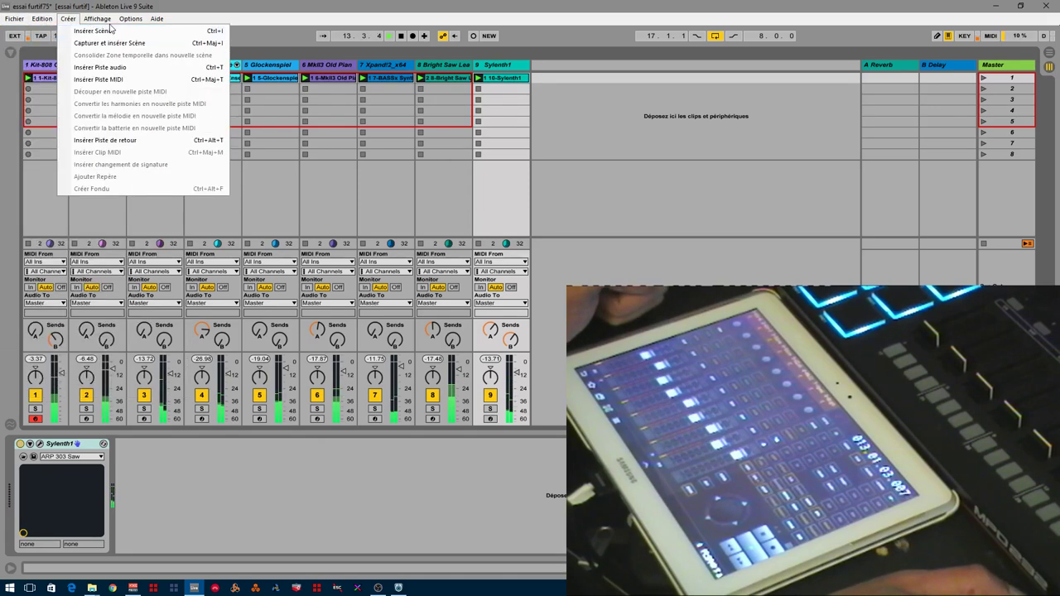
{"action": "mouse_move", "coordinate": [130, 18]}
{"action": "left_click", "coordinate": [169, 297]}
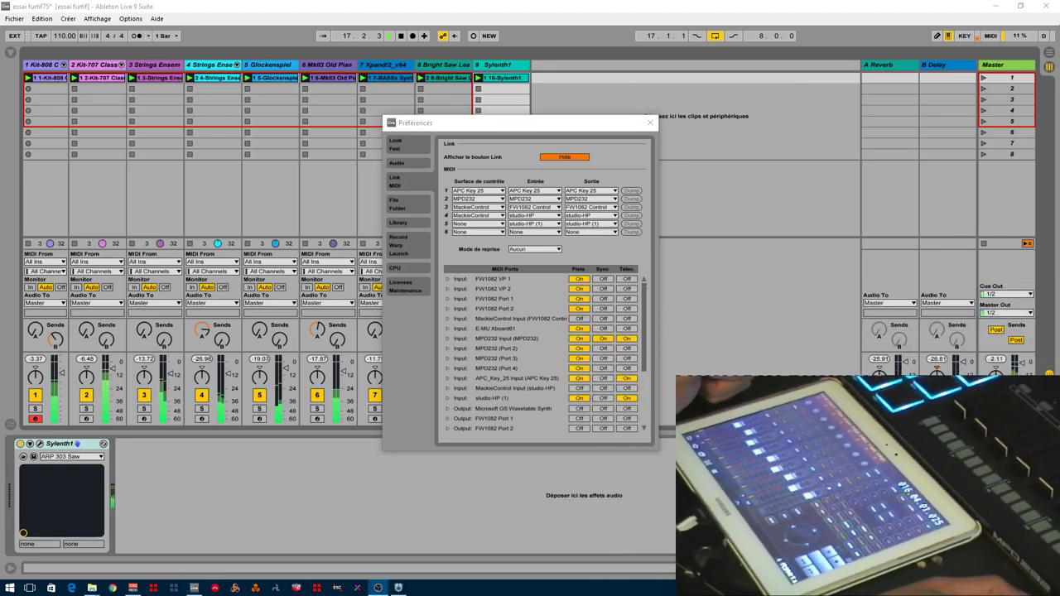
Examine the available control surfaces for slots 4 and 5 without changing them, and close the Preferences.
{"action": "left_click", "coordinate": [478, 216]}
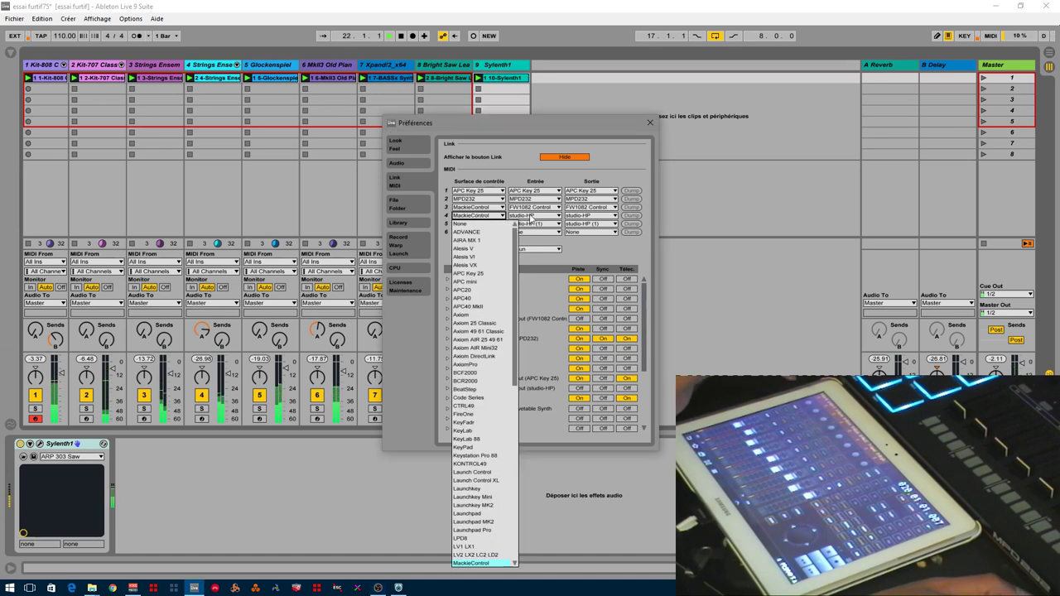
{"action": "left_click", "coordinate": [530, 218]}
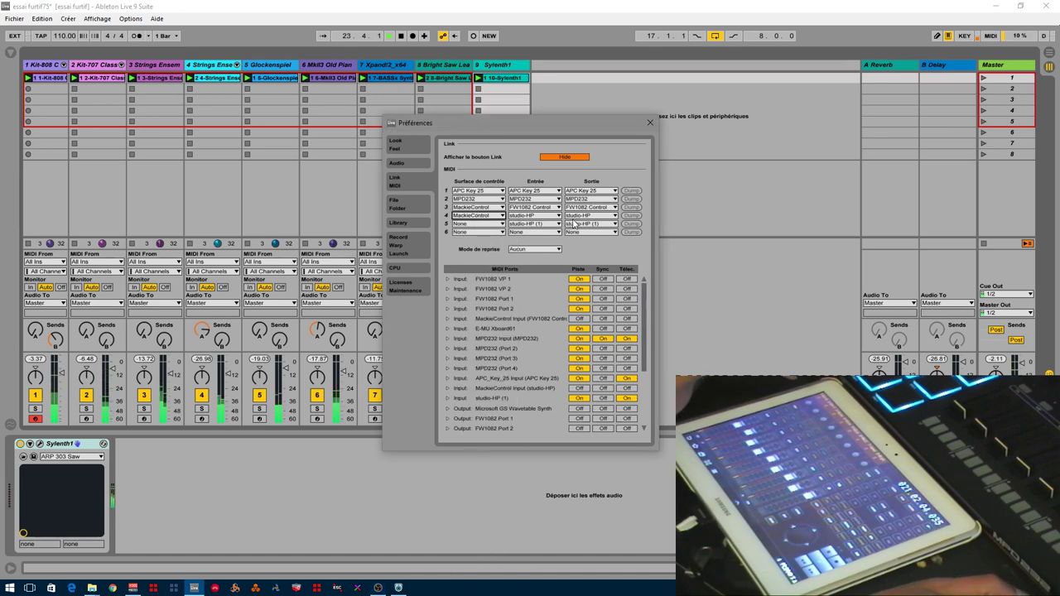
{"action": "left_click", "coordinate": [487, 225]}
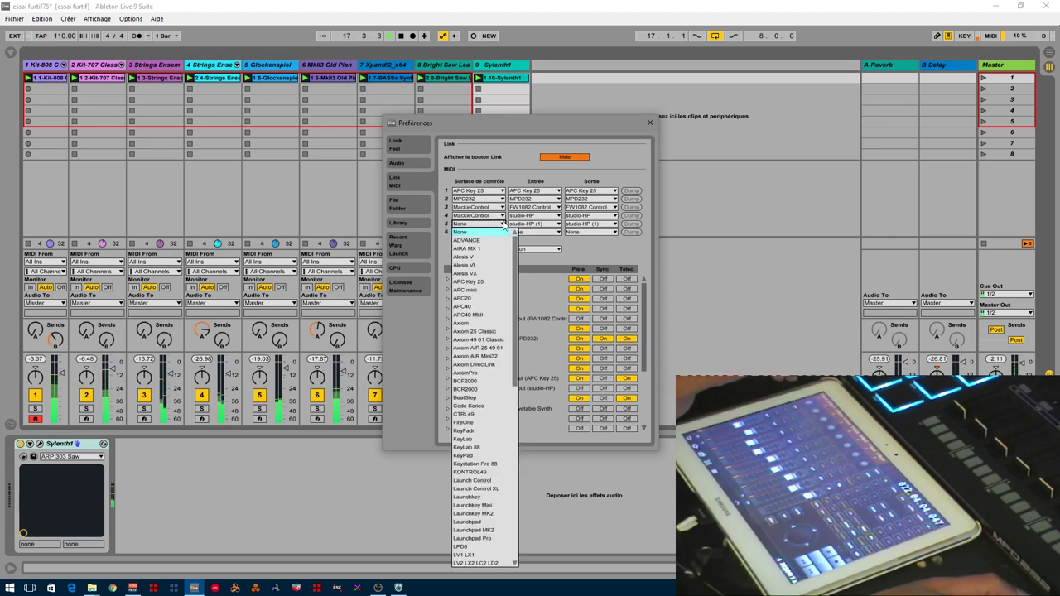
{"action": "left_click", "coordinate": [644, 201]}
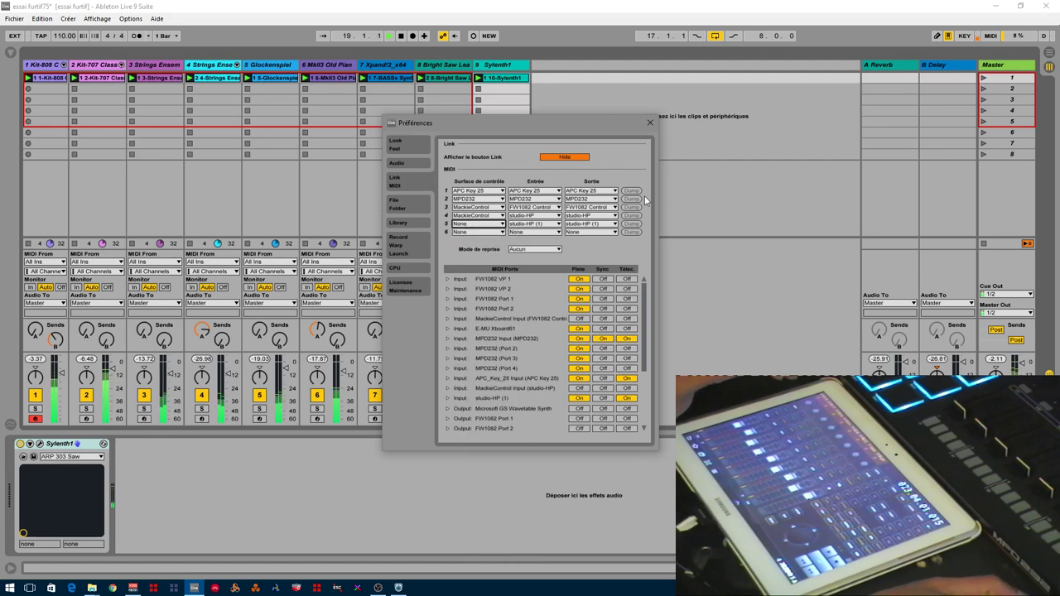
{"action": "left_click", "coordinate": [651, 123]}
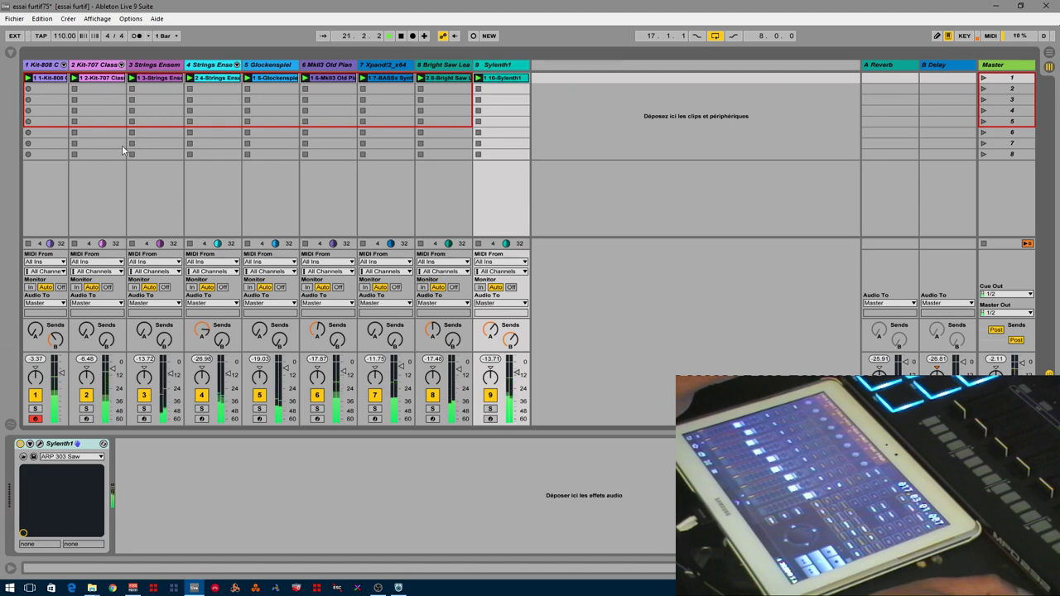
Select the Kit-707 Classic and Strings Ensemble tracks in turn, and arm the Sylenth1 track for recording.
{"action": "left_click", "coordinate": [101, 64]}
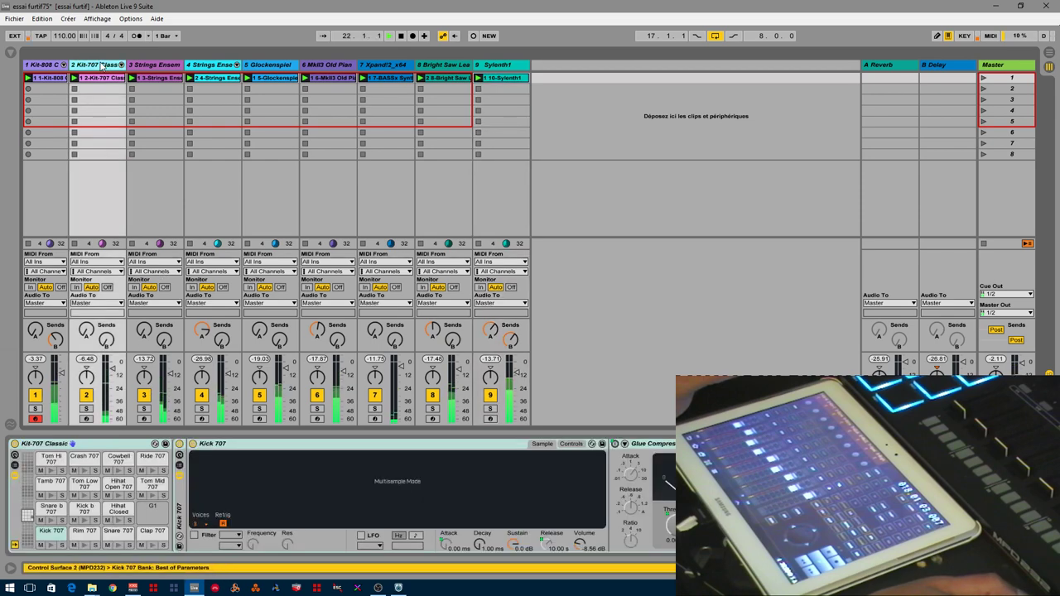
{"action": "left_click", "coordinate": [157, 66]}
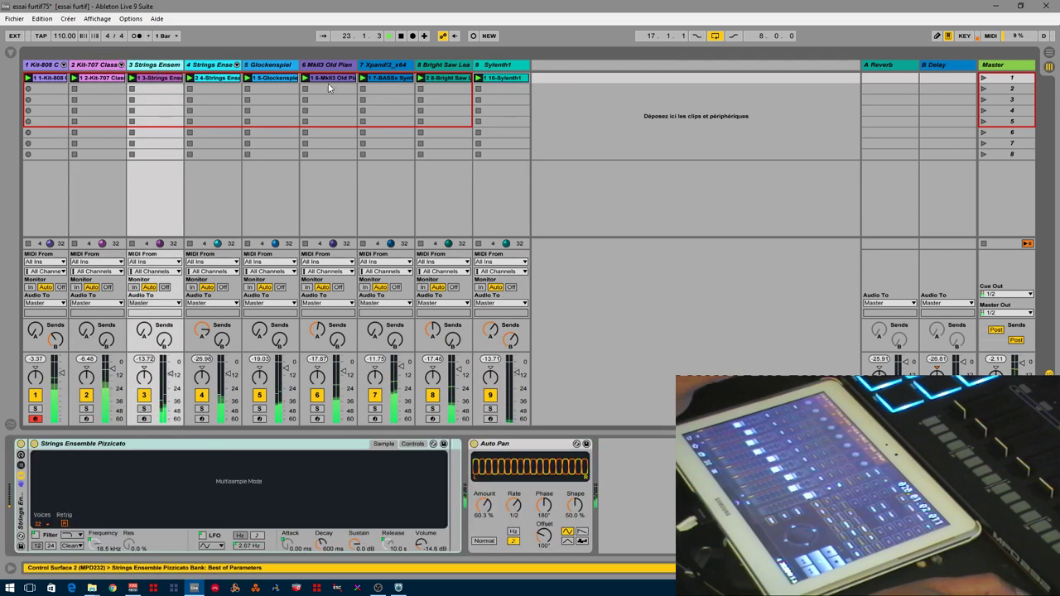
{"action": "left_click", "coordinate": [494, 68]}
{"action": "left_click", "coordinate": [491, 419]}
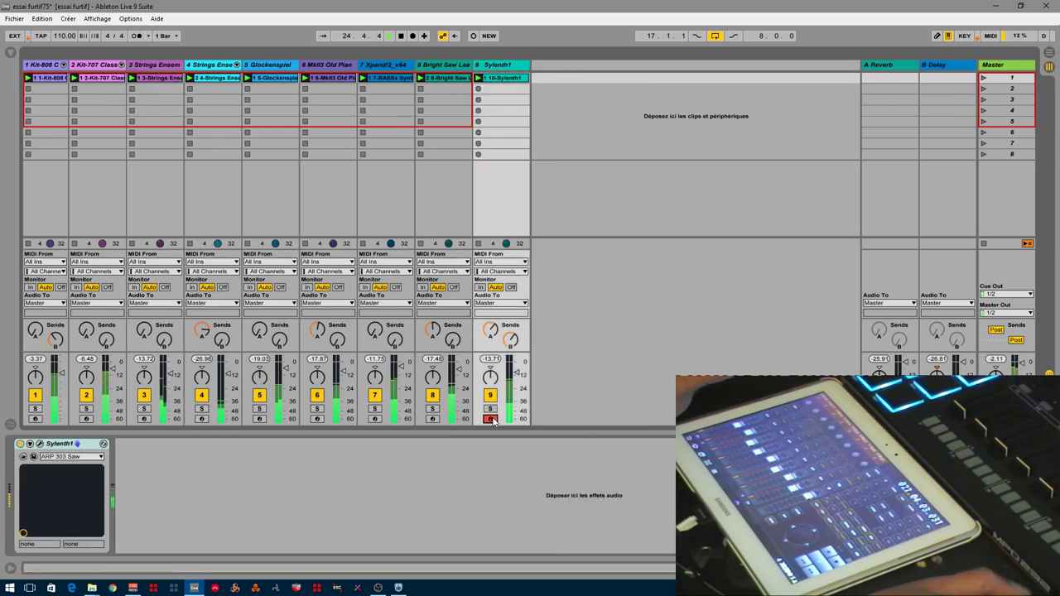